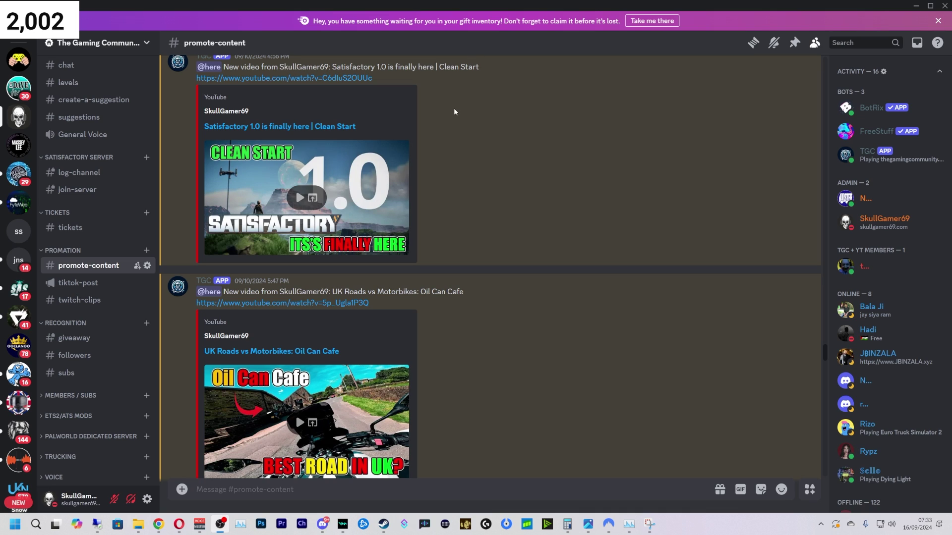
Run the TGC bot's /invite command in the chat channel of The Gaming Community server
scroll(98, 350, "up", 5)
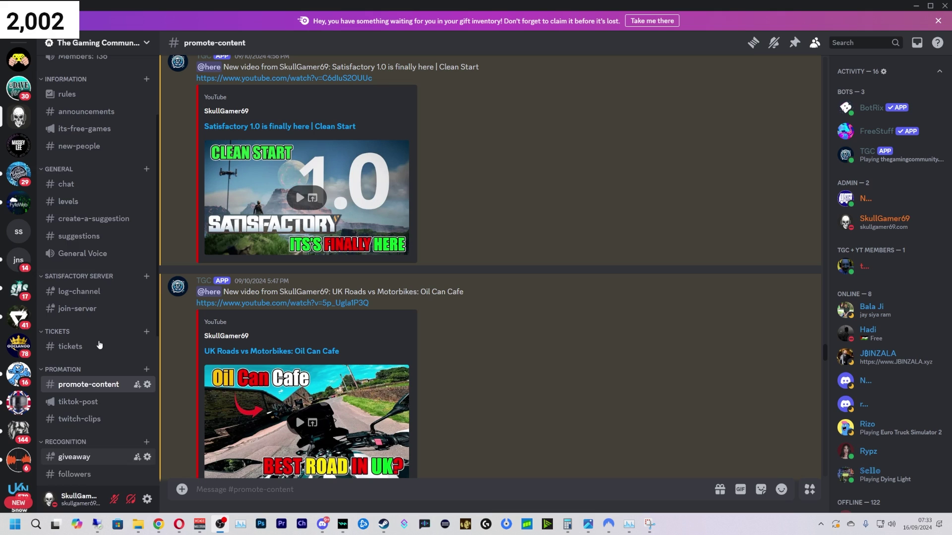
left_click(74, 204)
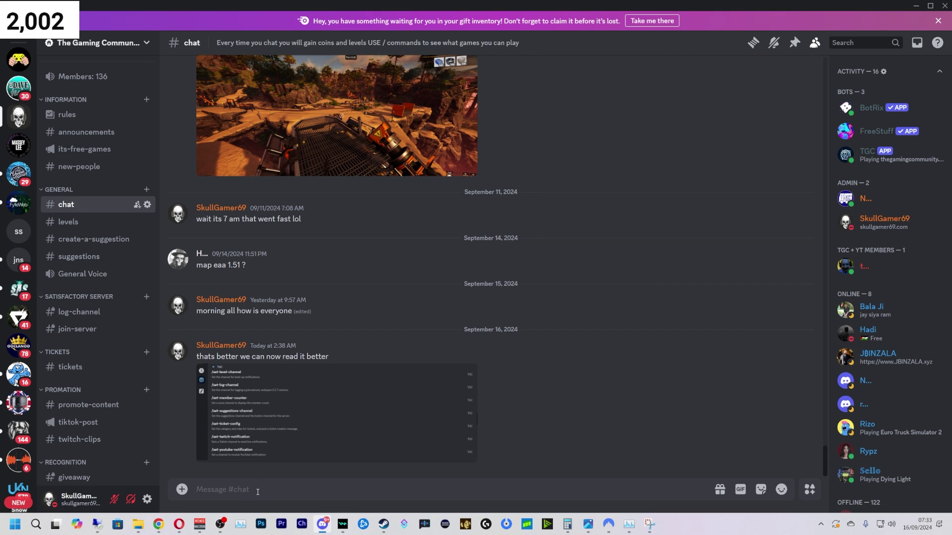
type("/in")
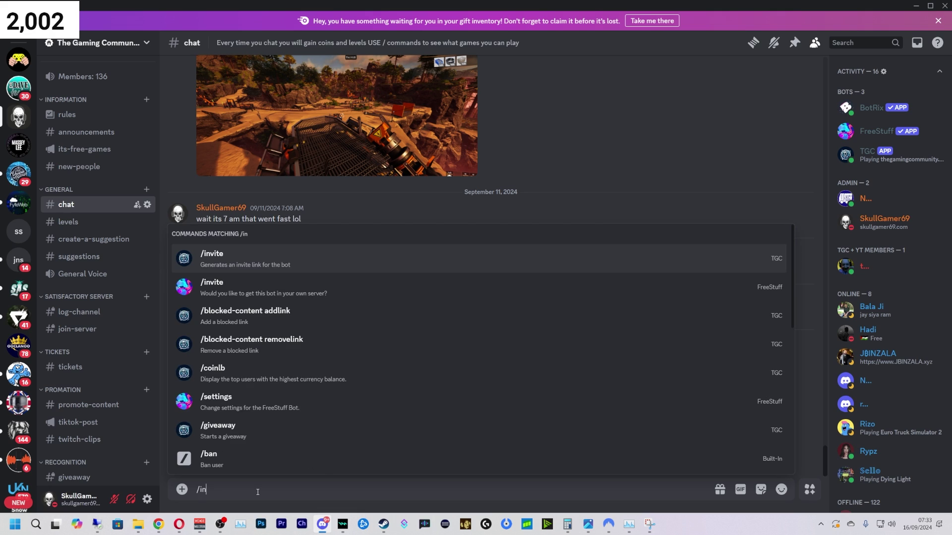
key("Return")
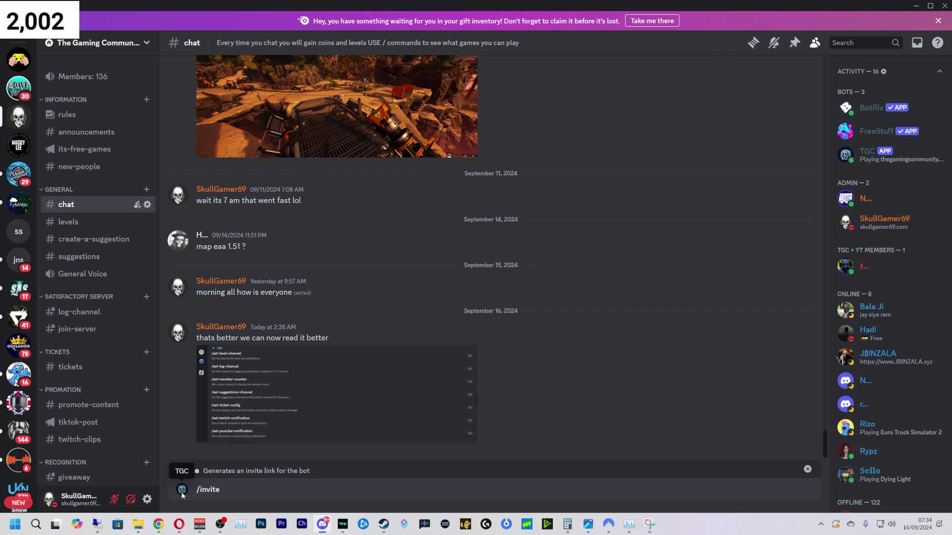
key("Return")
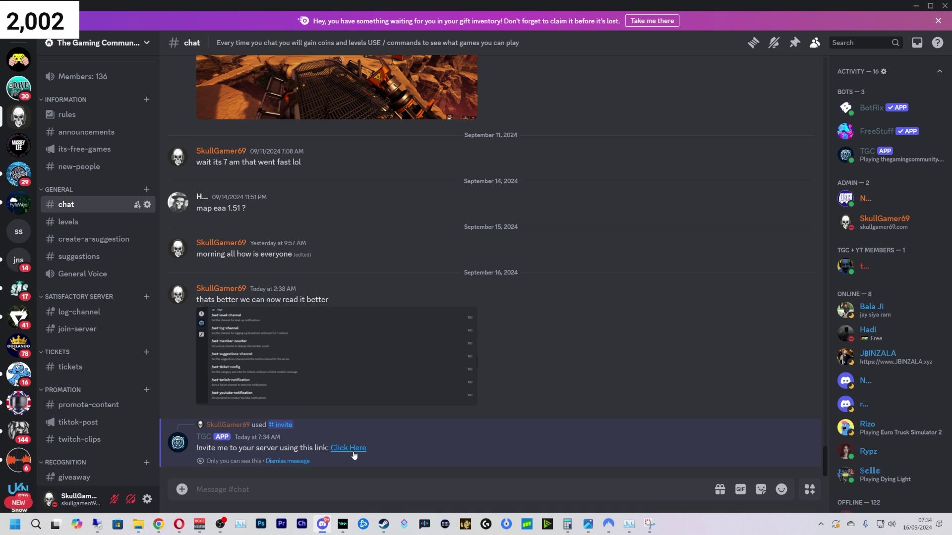
Follow the bot's invite link and add TGC to skullgamer_69's server
left_click(353, 451)
left_click(548, 321)
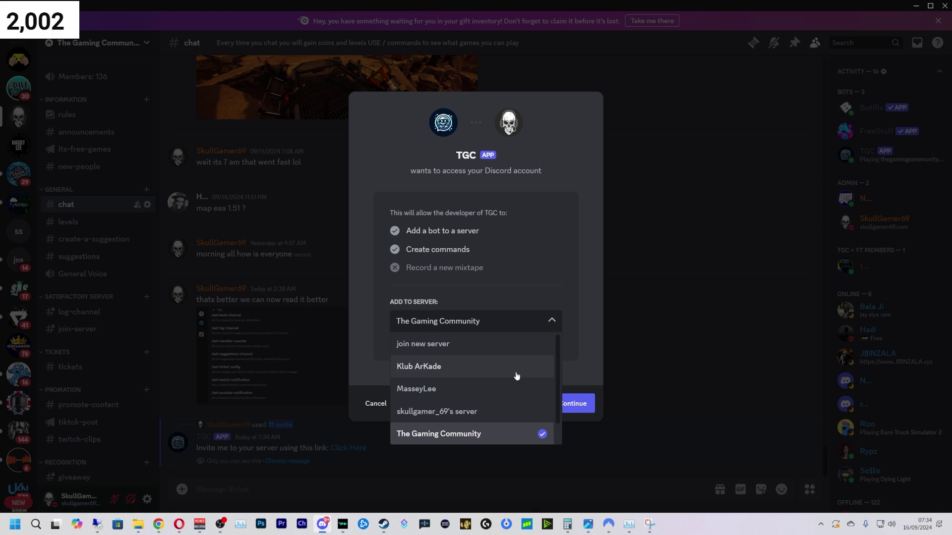
left_click(489, 412)
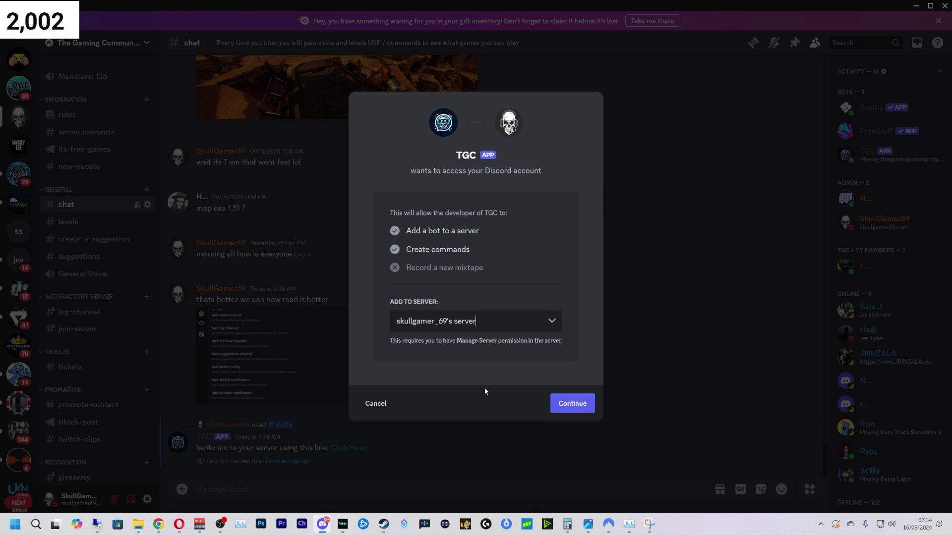
left_click(577, 407)
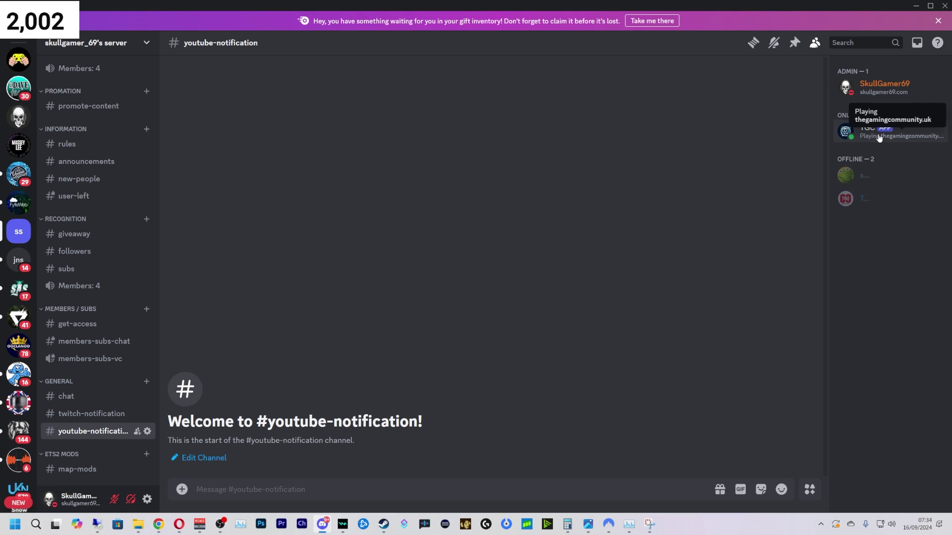
Assign the first bots role in the roles list to the TGC bot
right_click(867, 138)
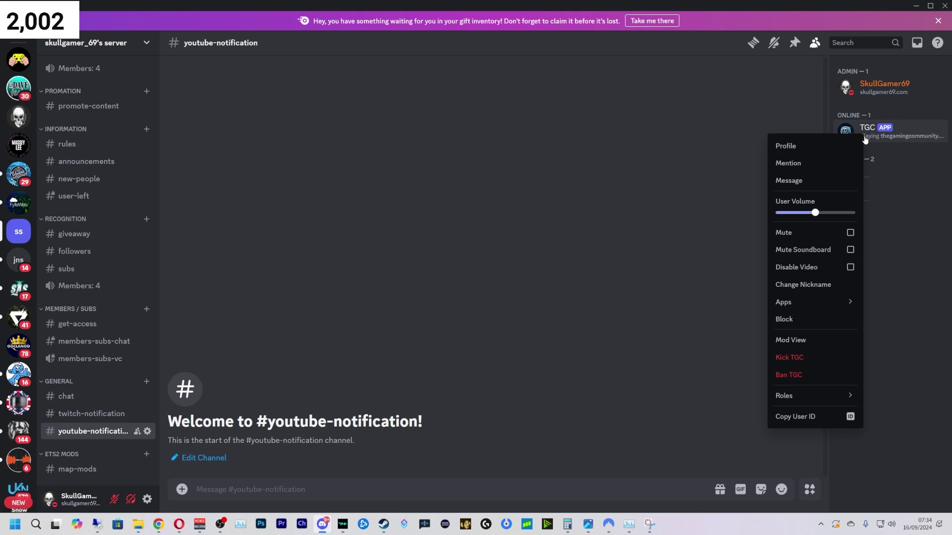
mouse_move(805, 400)
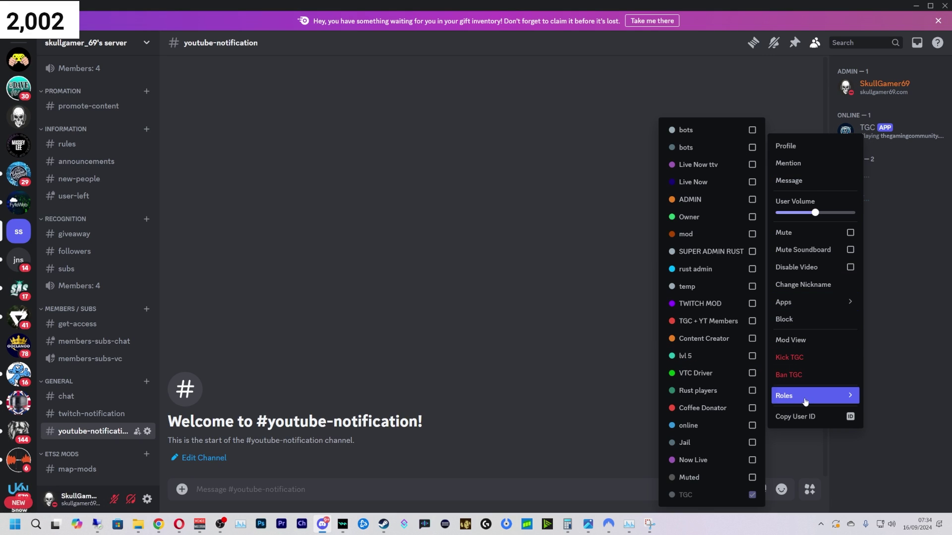
left_click(752, 147)
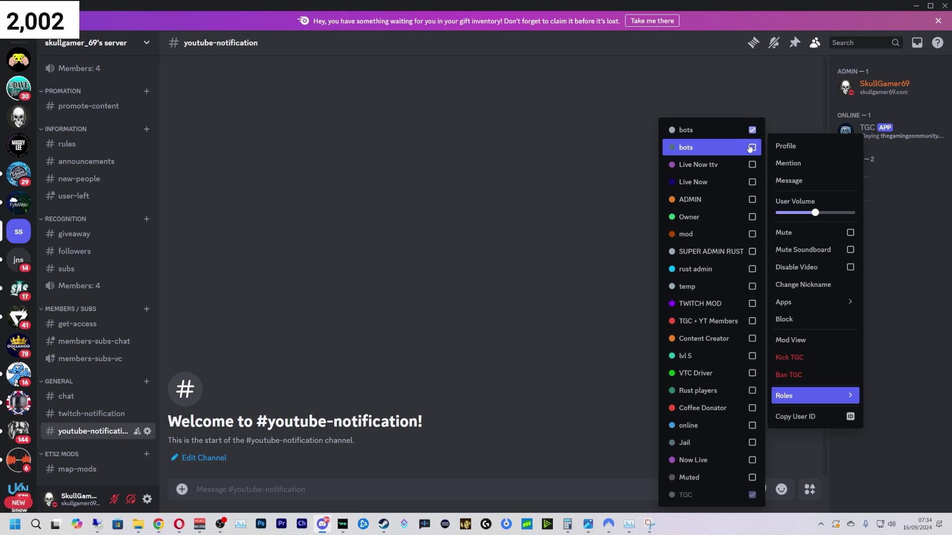
left_click(447, 367)
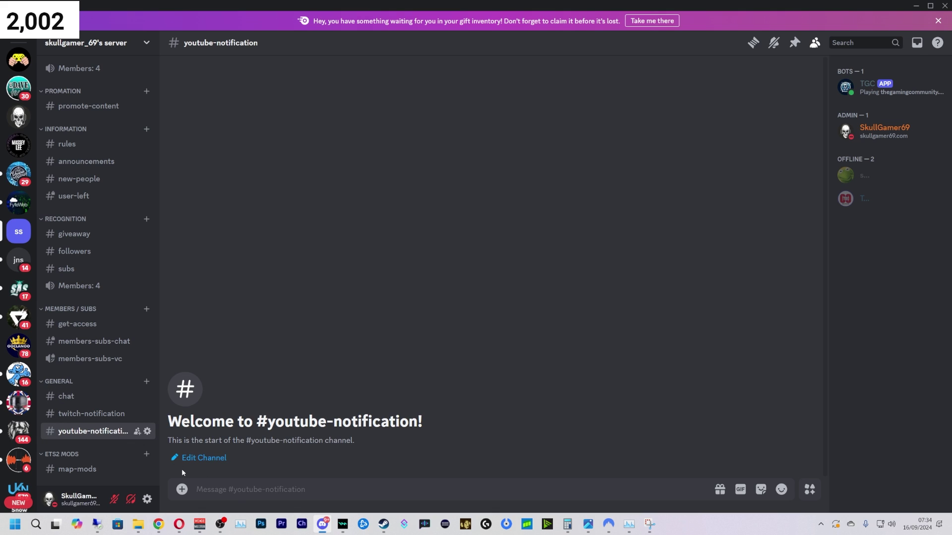
Begin a /youtube-notifications set command with youtube-notification as the channel that receives the notifications
type("/you")
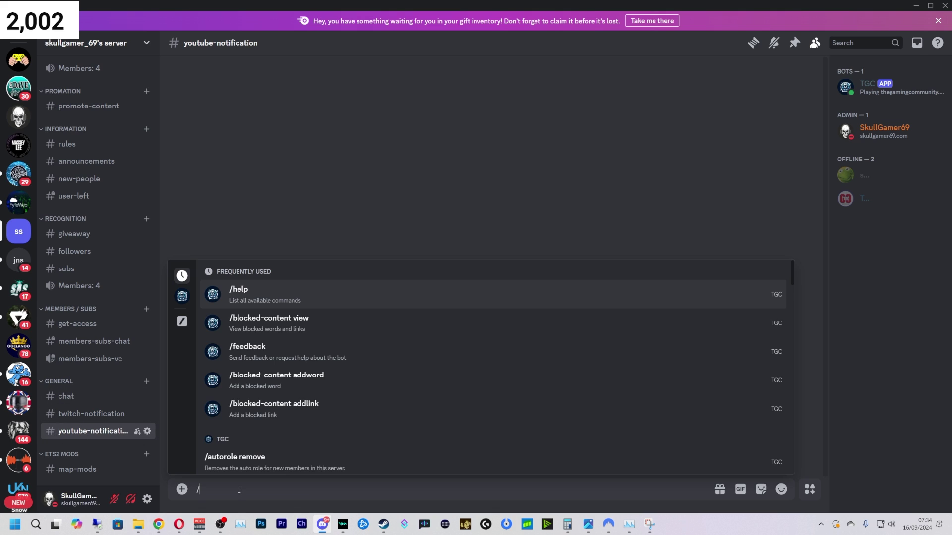
key("Down")
key("Down")
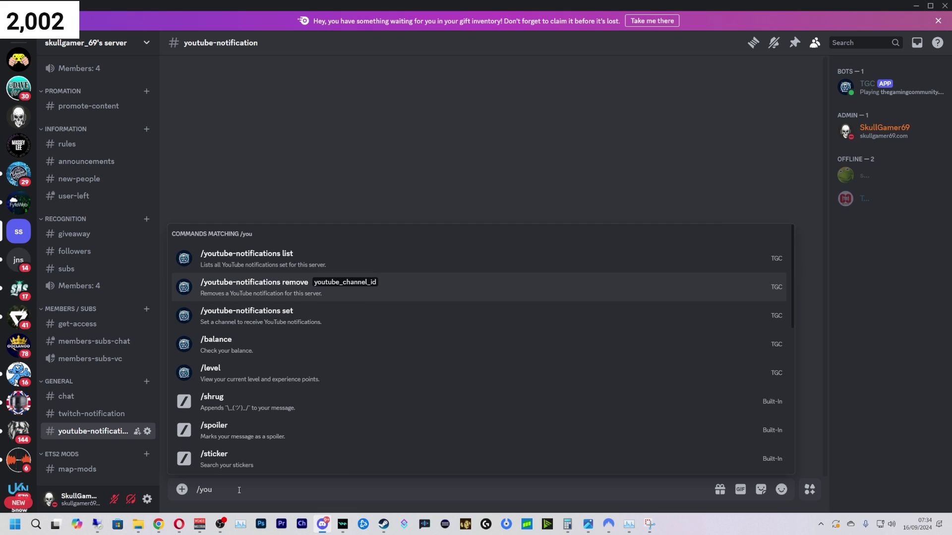
key("Tab")
key("Down")
key("Down")
key("Down")
key("Down")
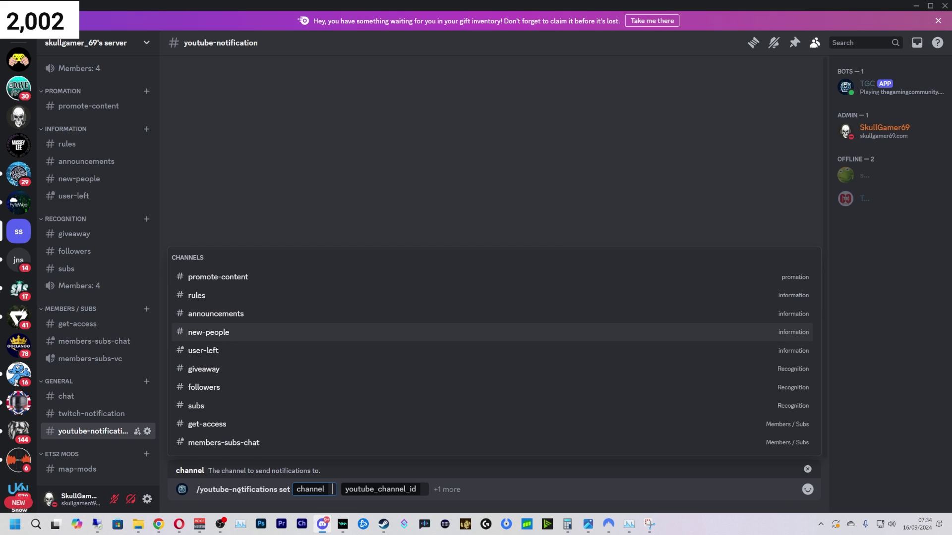
type("you")
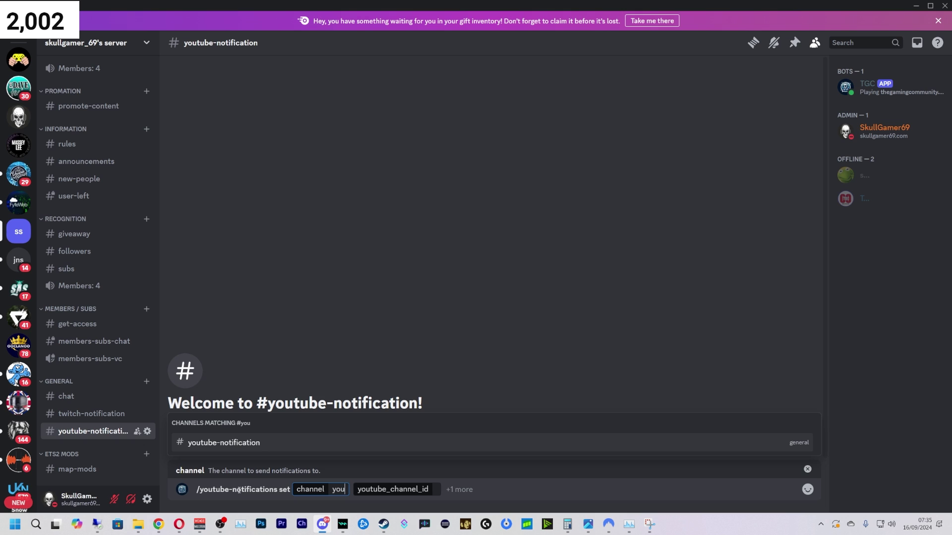
key("Tab")
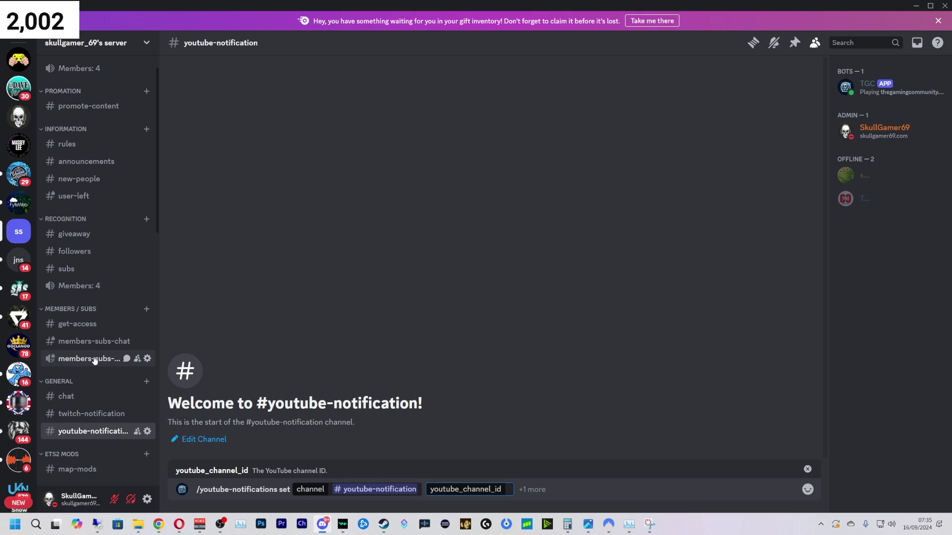
Switch to Chrome, copy the channel ID from the YouTube channel's About details, and return to Discord
left_click(158, 524)
left_click(662, 42)
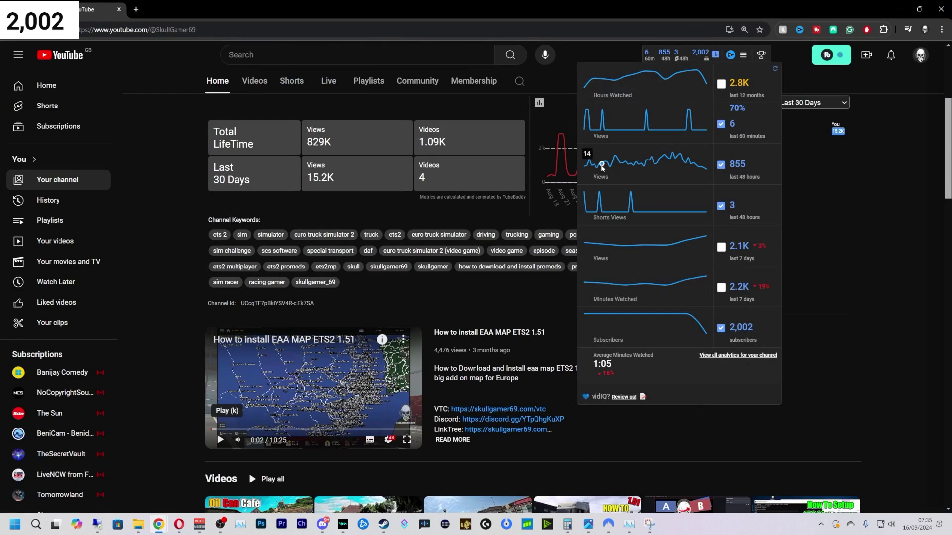
scroll(403, 183, "up", 5)
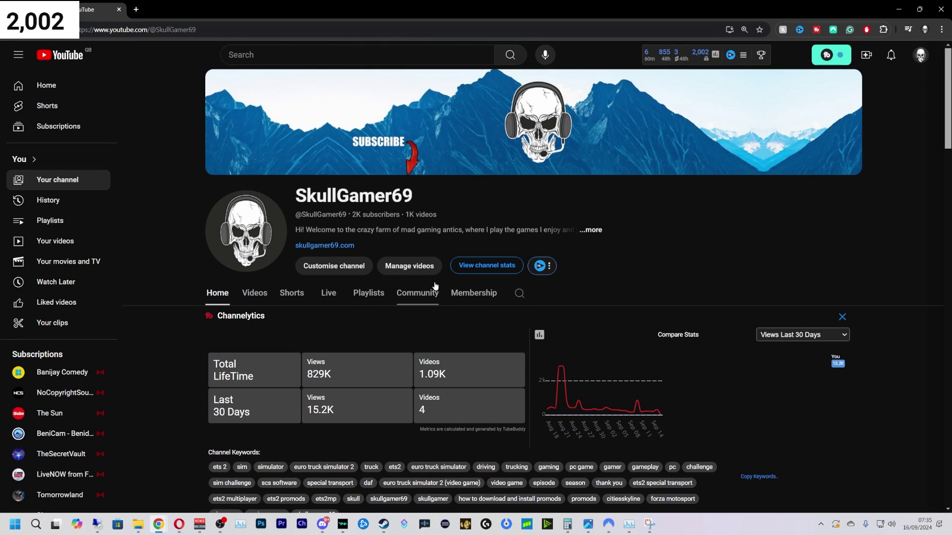
left_click(591, 230)
scroll(510, 319, "down", 2)
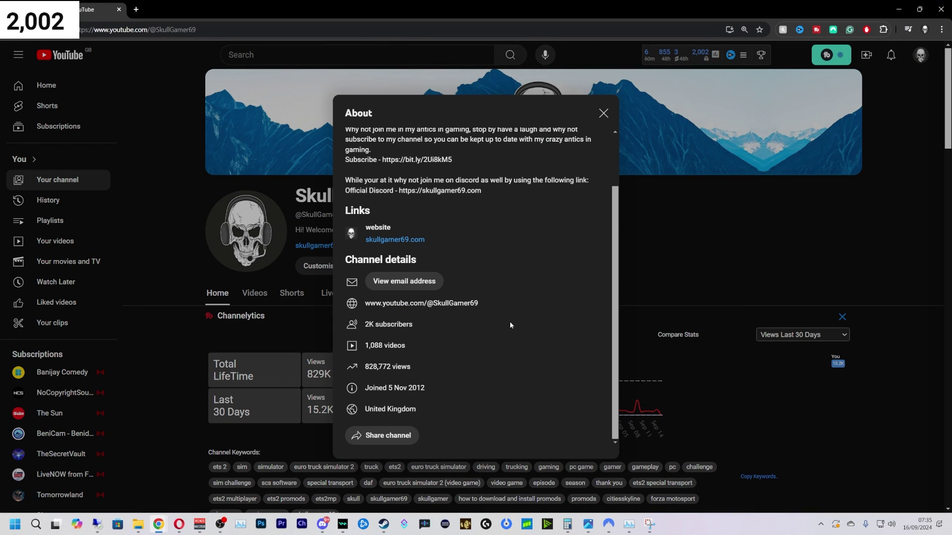
left_click(392, 436)
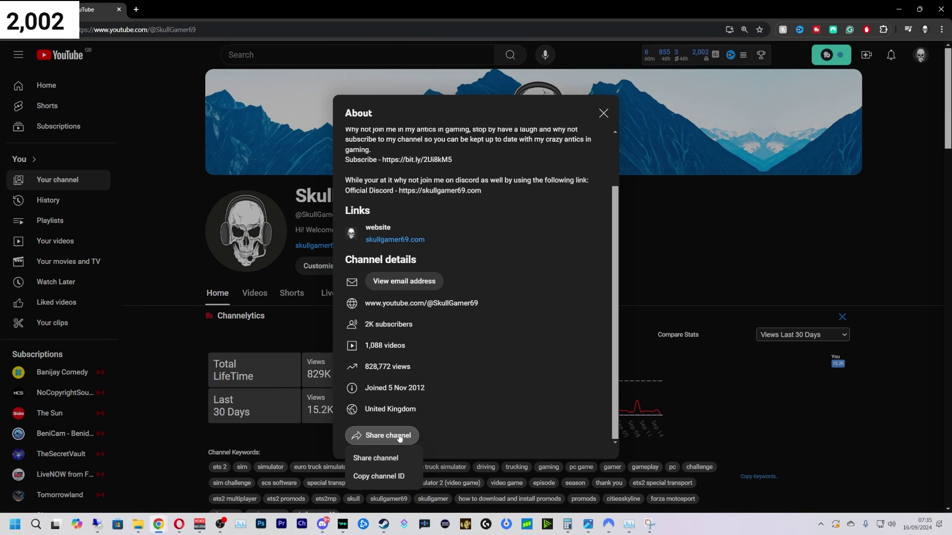
left_click(379, 476)
left_click(898, 9)
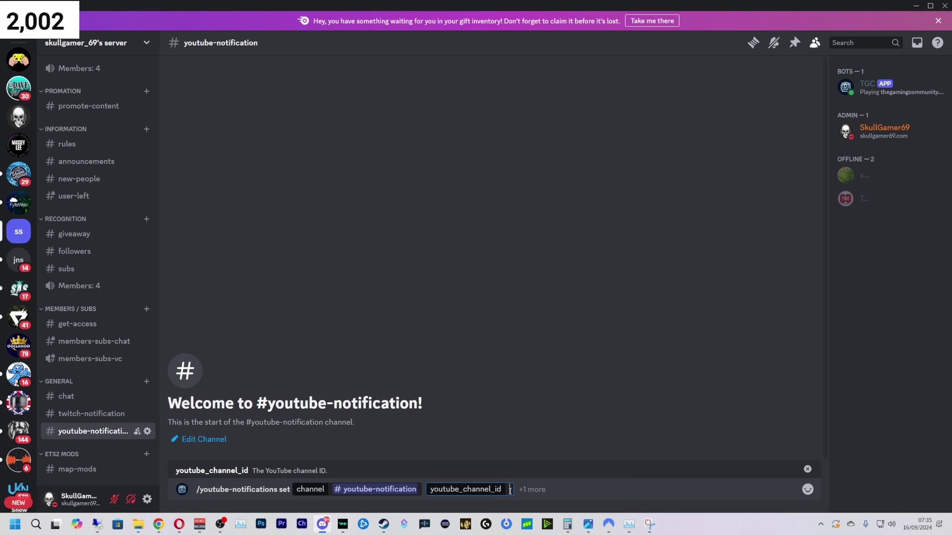
Fill youtube_channel_id with the copied channel ID, set mention_here to True, and send the set command
key("ctrl+v")
left_click(633, 489)
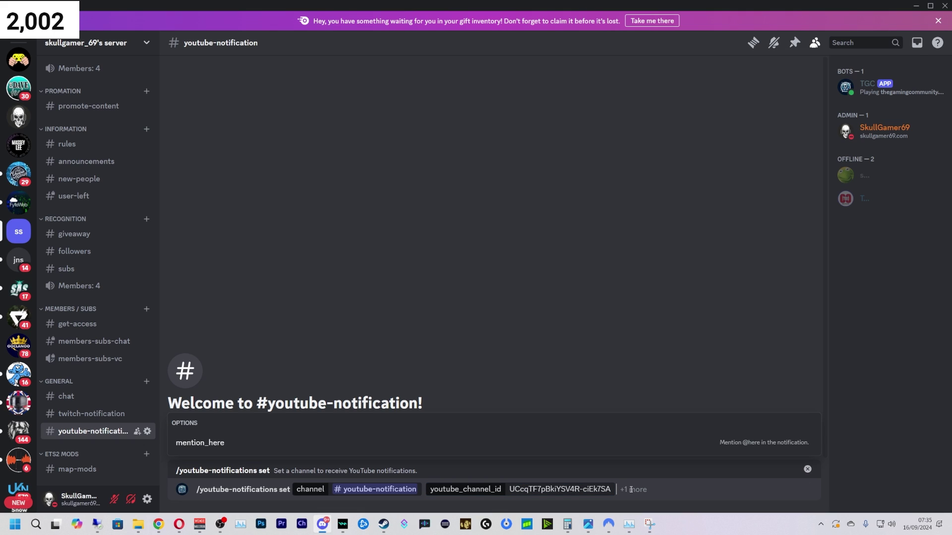
left_click(249, 443)
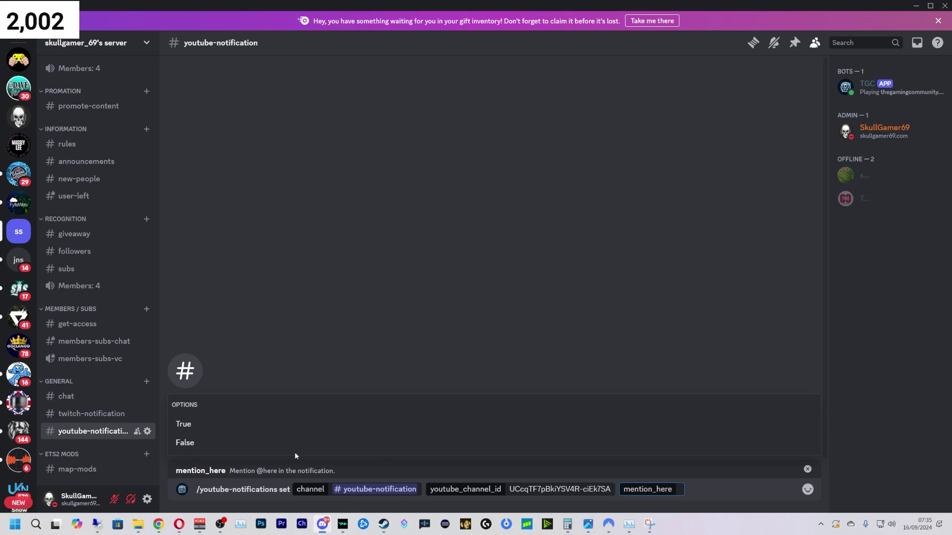
left_click(194, 435)
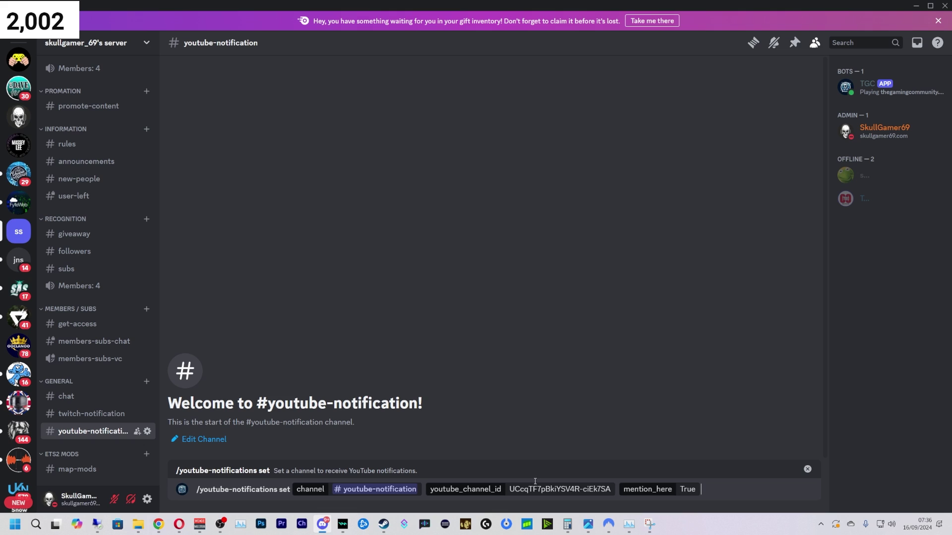
key("Return")
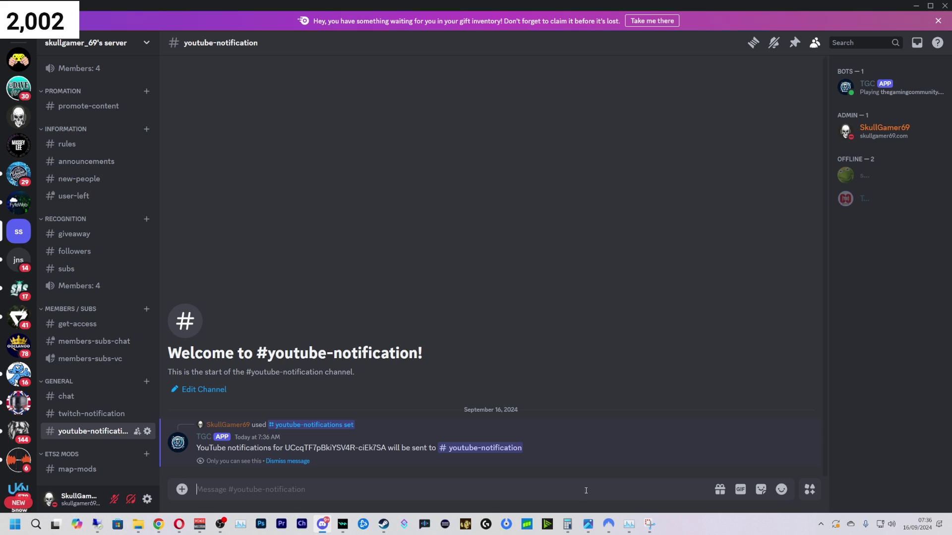
Run /youtube-notifications list to view the YouTube notifications set for this server
type("/")
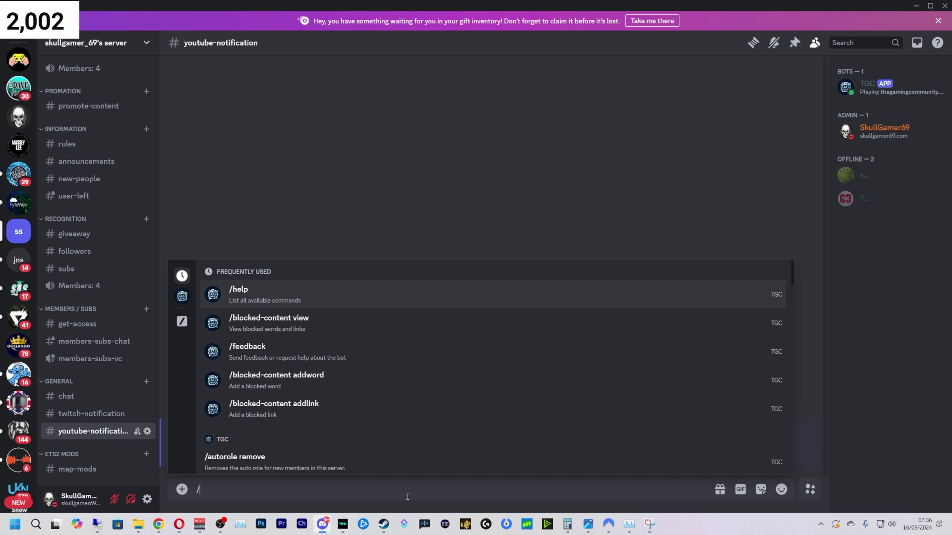
type("list")
key("Down")
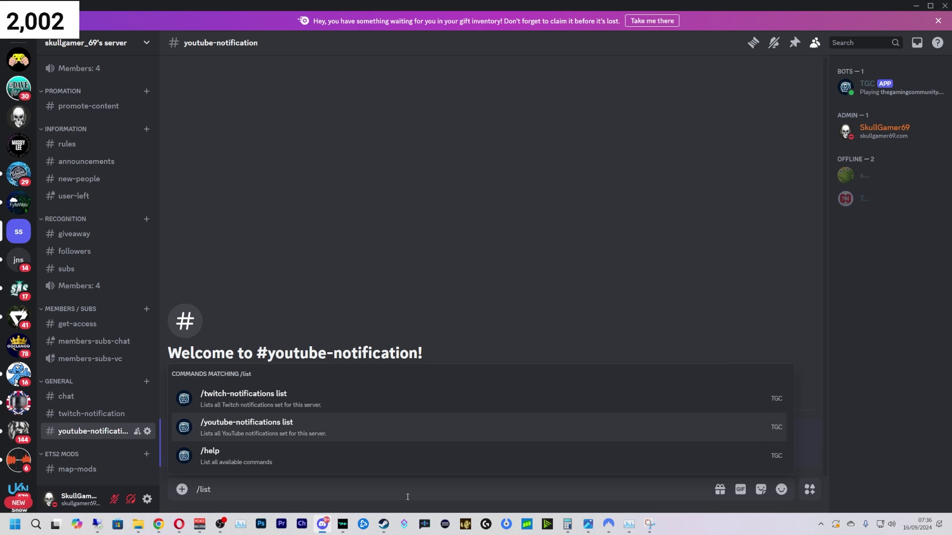
key("Return")
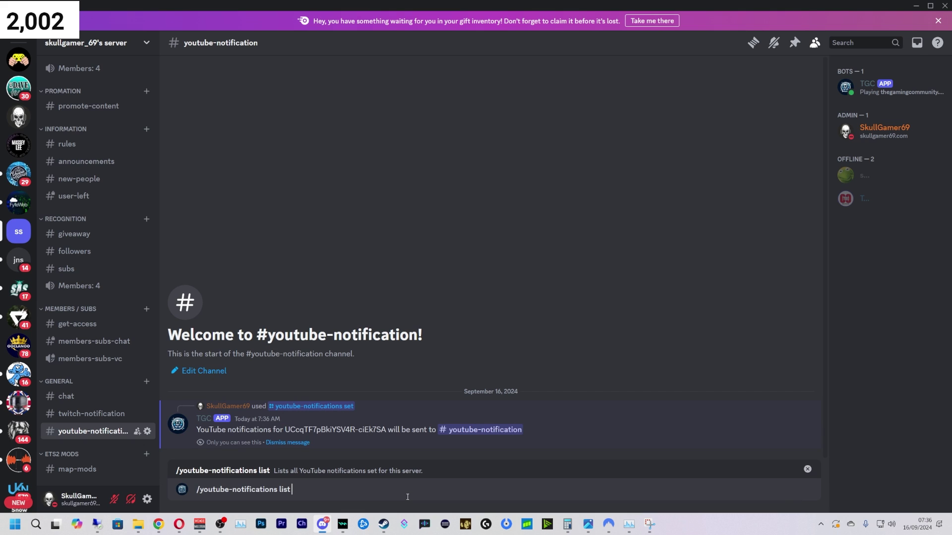
key("Return")
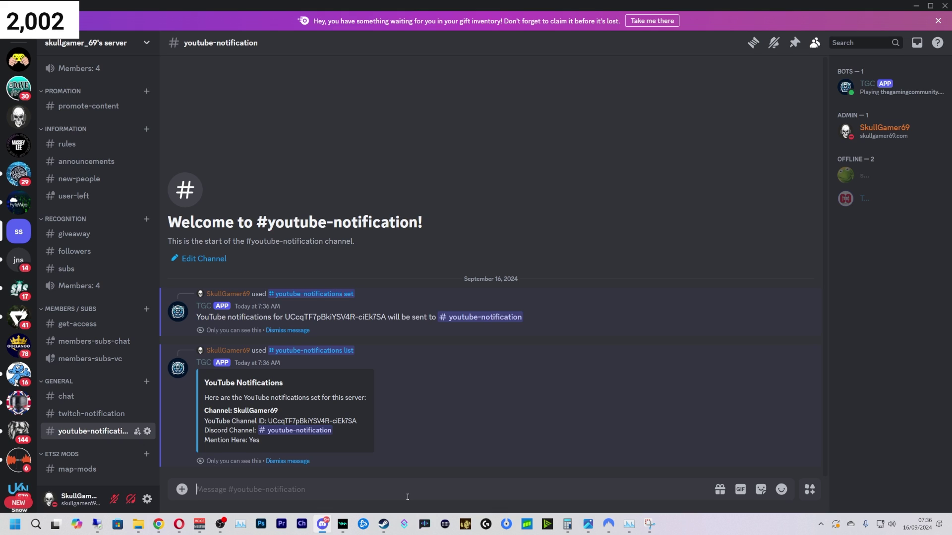
Remove the YouTube notification with /youtube-notifications remove, using the channel ID copied from the bot's notification list
type("/")
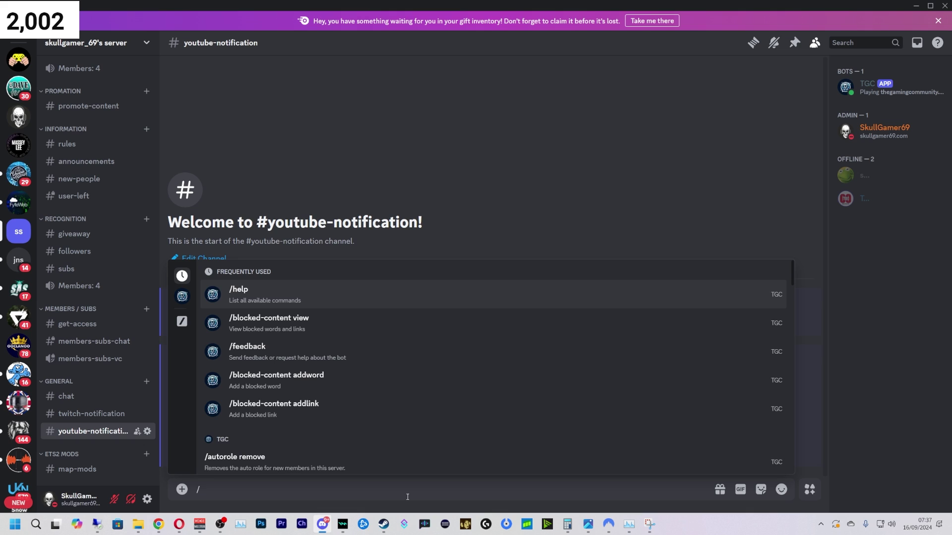
type("you")
key("Down")
key("Down")
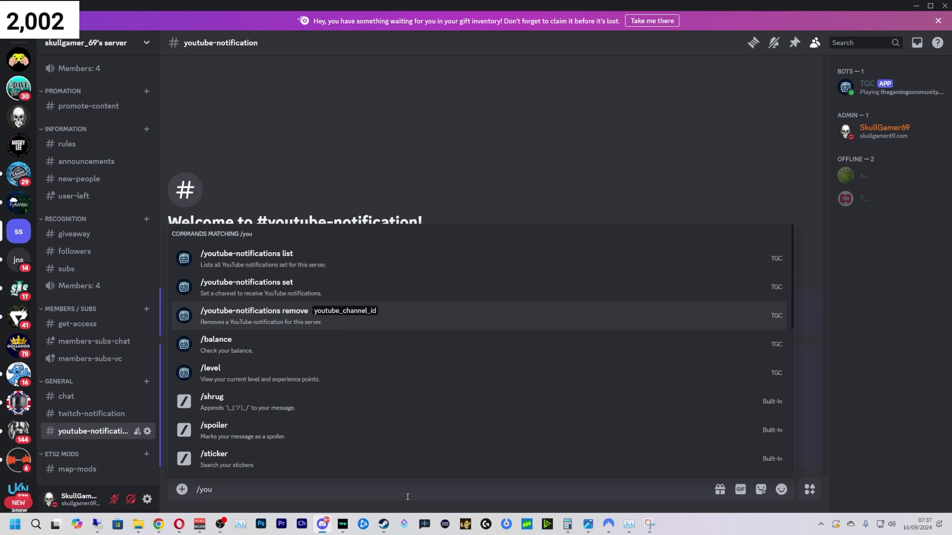
key("Return")
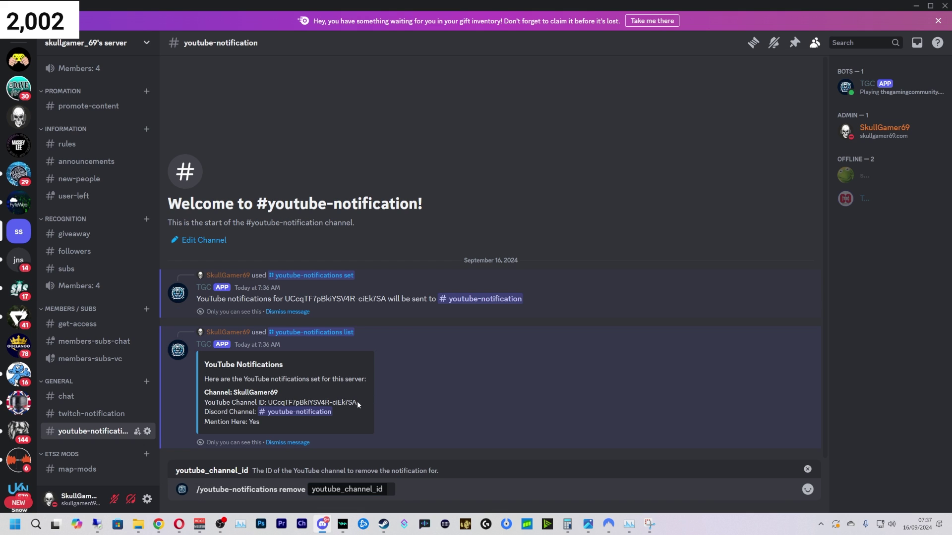
left_click_drag(357, 402, 269, 402)
right_click(282, 403)
left_click(306, 437)
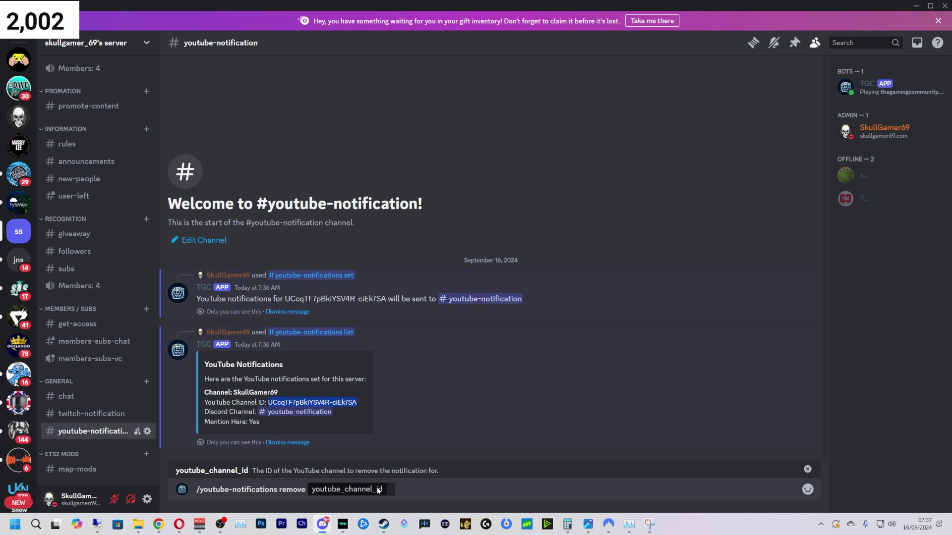
left_click(446, 492)
key("ctrl+v")
key("Return")
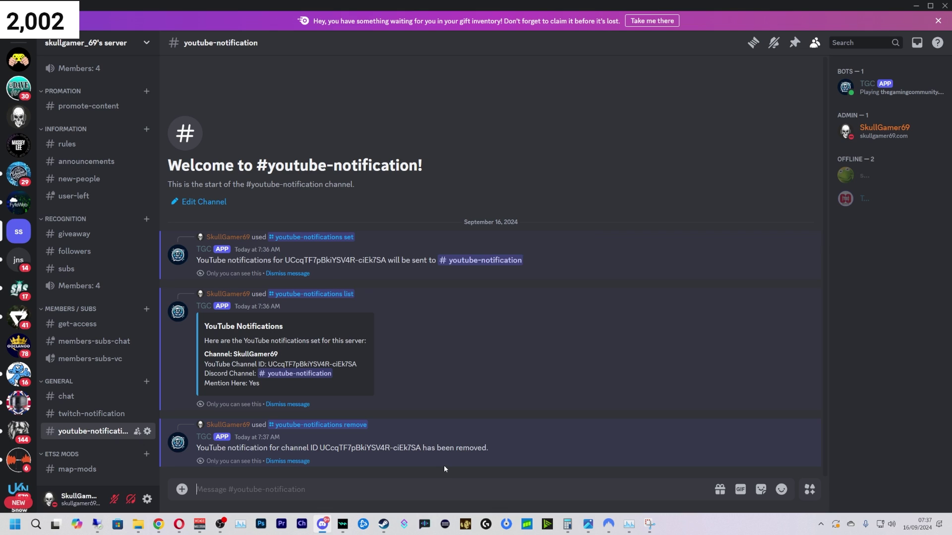
In the twitch-notification channel, start the /twitch-notifications set command with twitchchannel set to skullgamer_69
key("alt+Up")
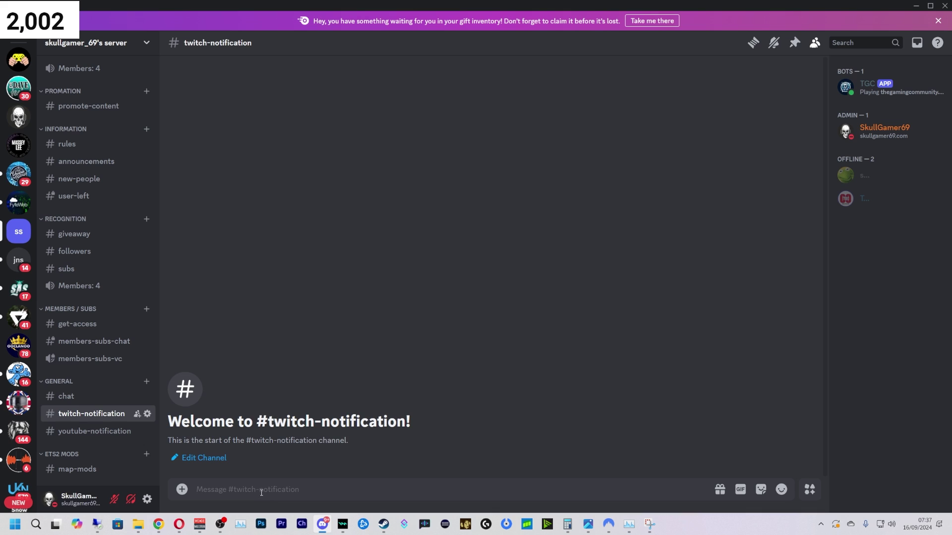
type("/twit")
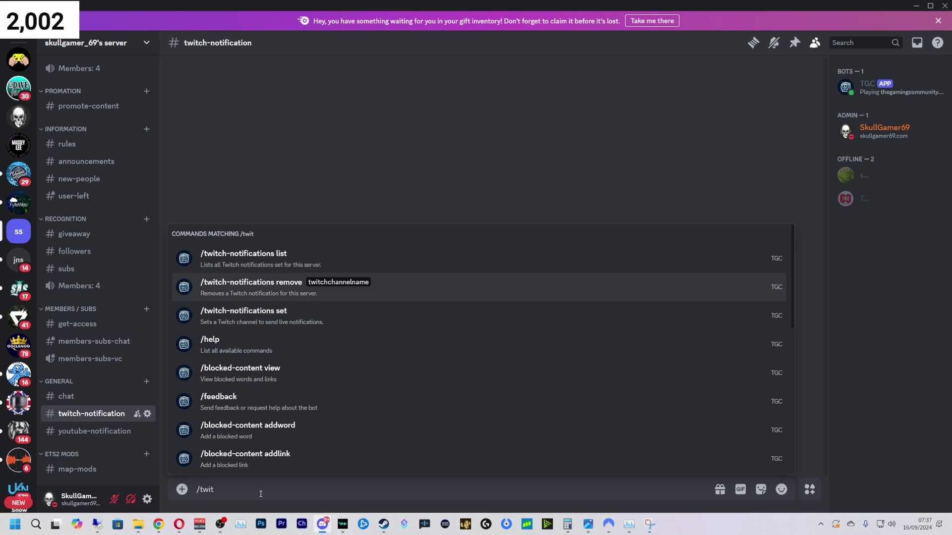
key("Down")
key("Tab")
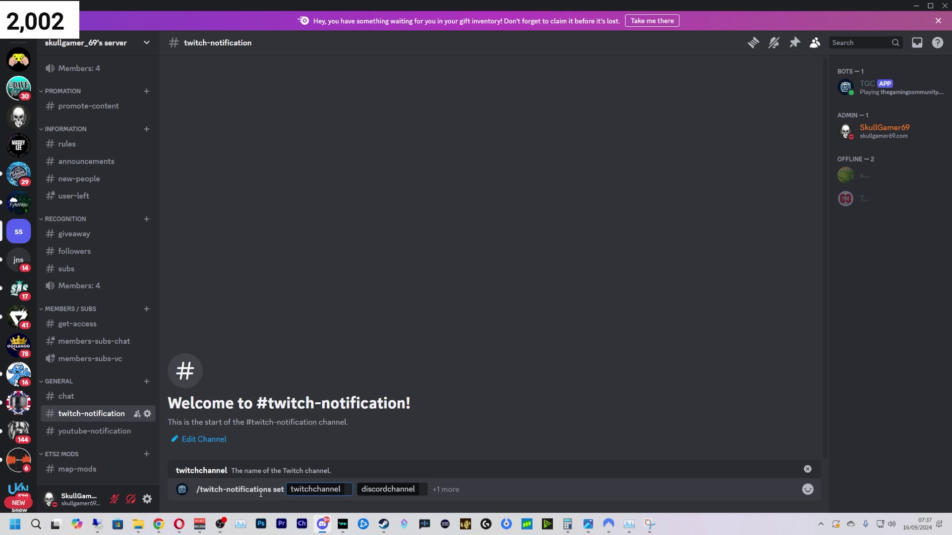
type("sku")
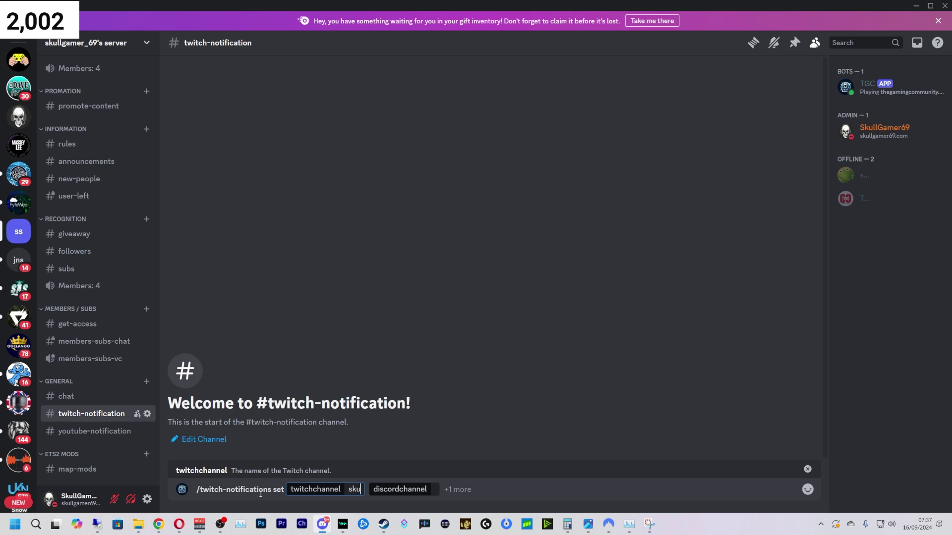
type("llgamer_69")
key("Tab")
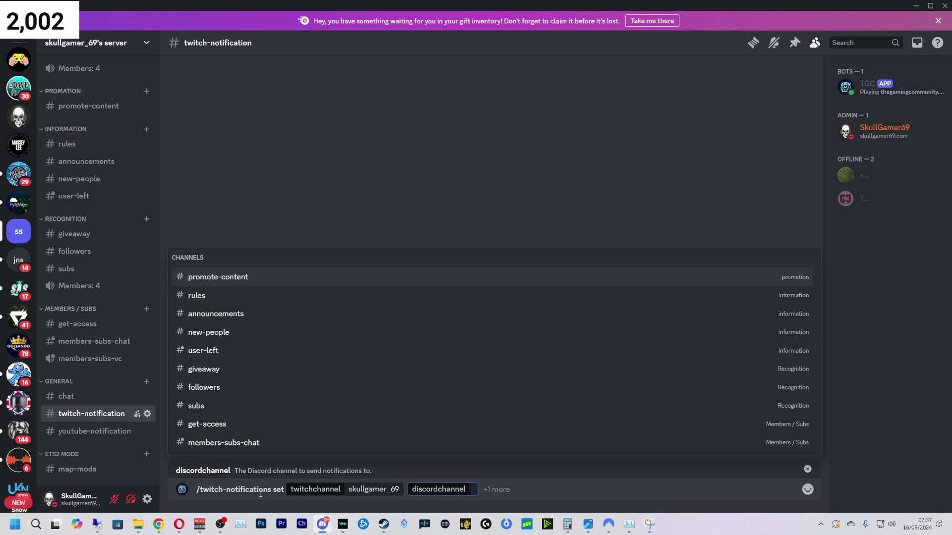
Set discordchannel to #twitch-notification and mentionhere to True, and send the set command
key("Down")
key("Down")
type("tw")
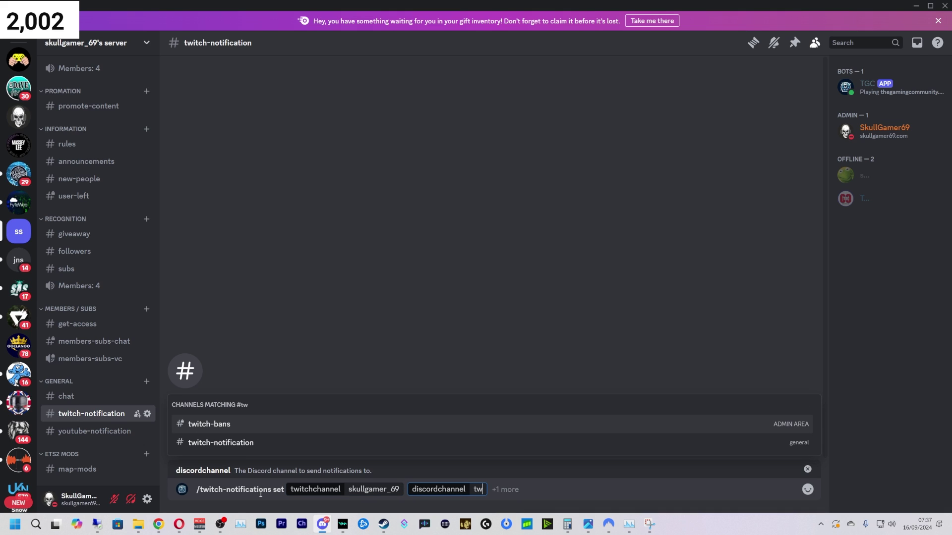
key("Tab")
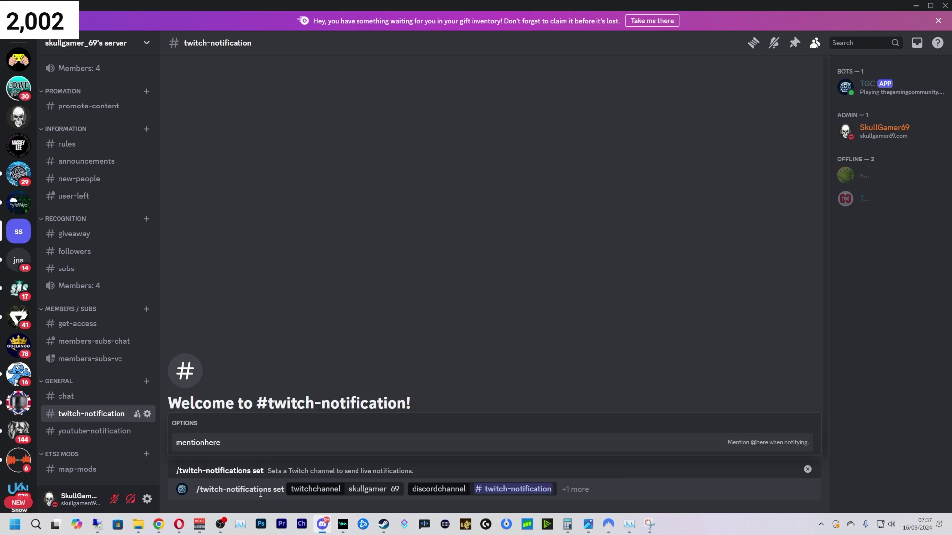
key("Tab")
key("Tab")
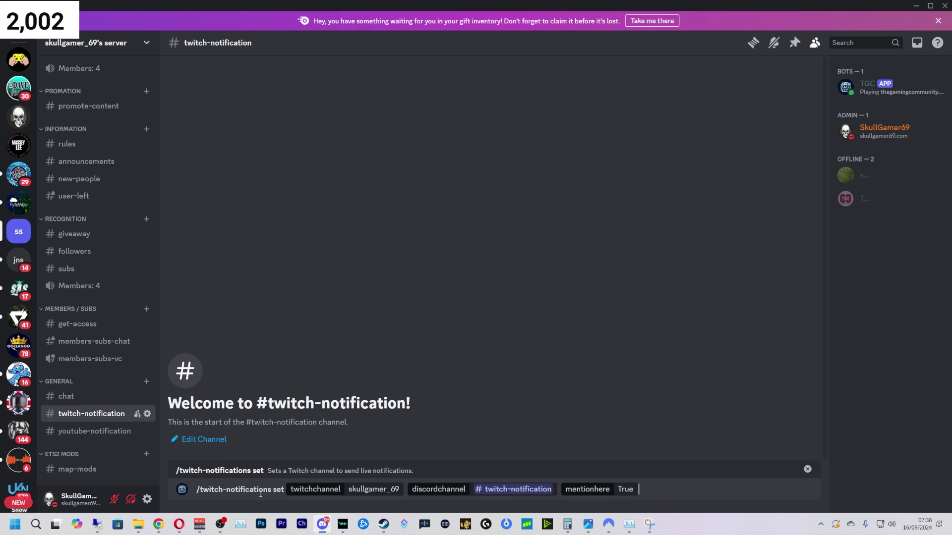
key("Return")
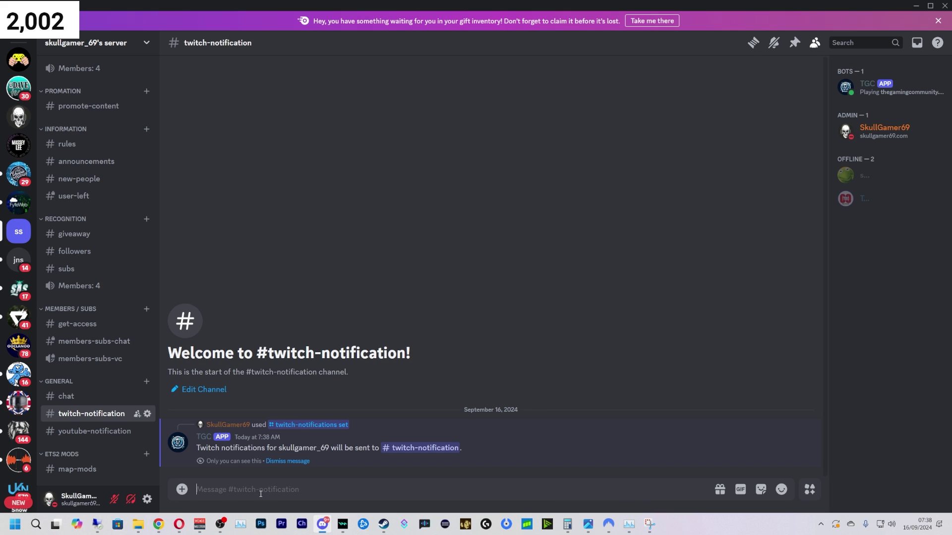
Run /twitch-notifications list to view the Twitch notifications set for this server
type("/")
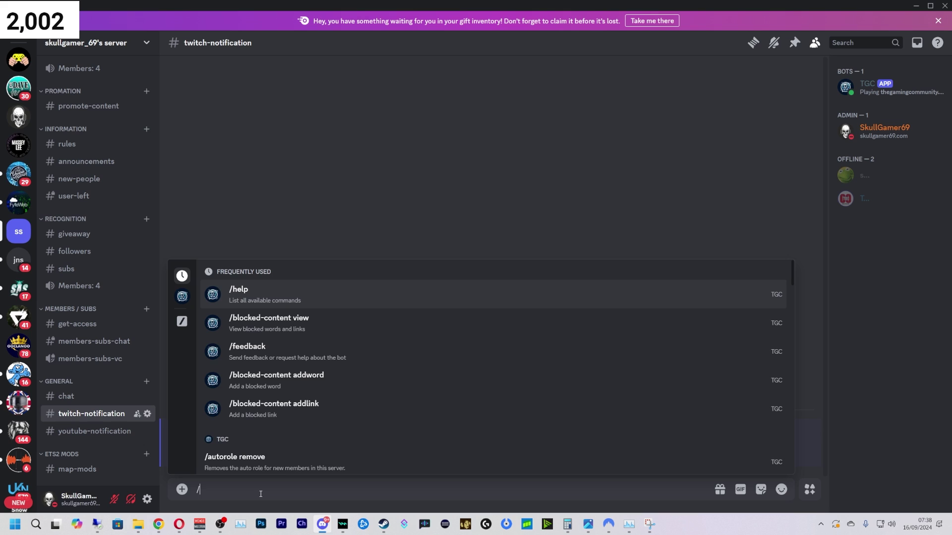
type("tw")
key("Return")
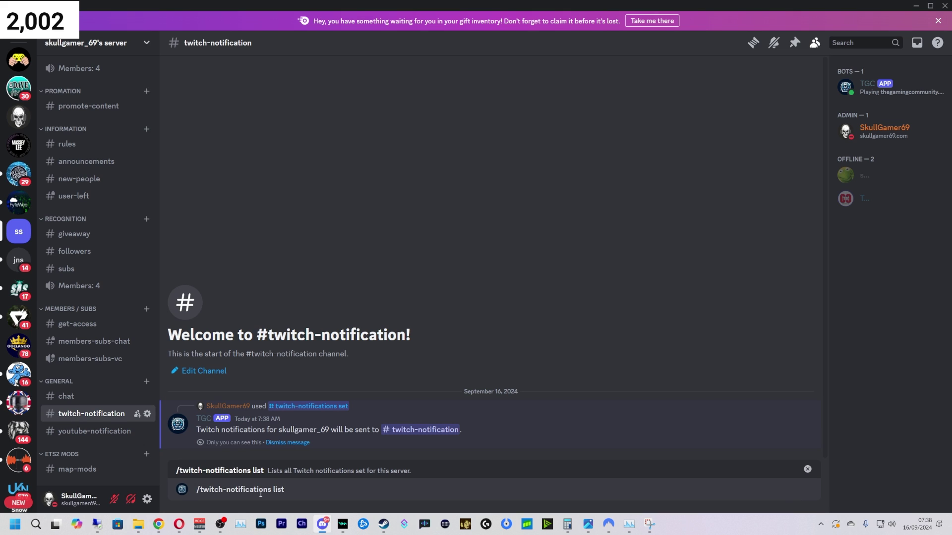
key("Return")
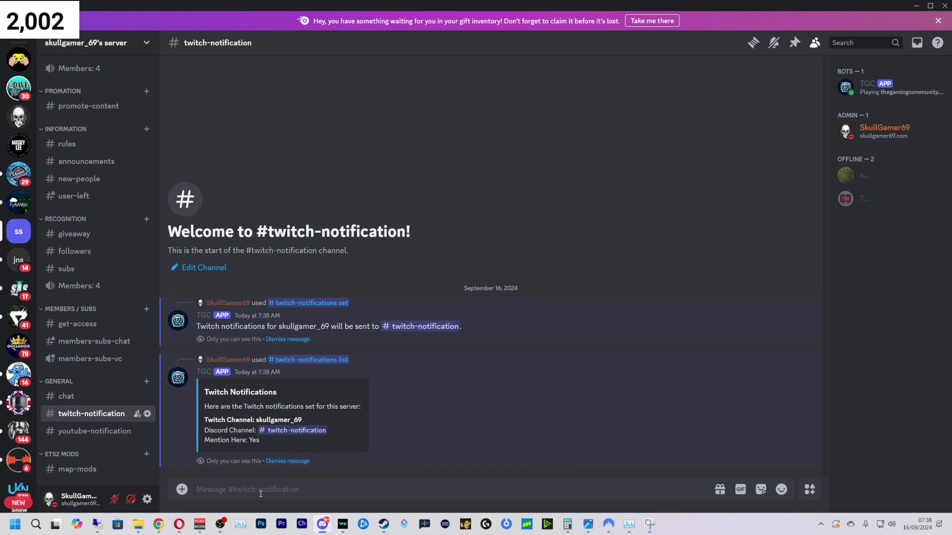
Remove the Twitch notification by running /twitch-notifications remove with twitchchannelname skullgamer_69
type("/t")
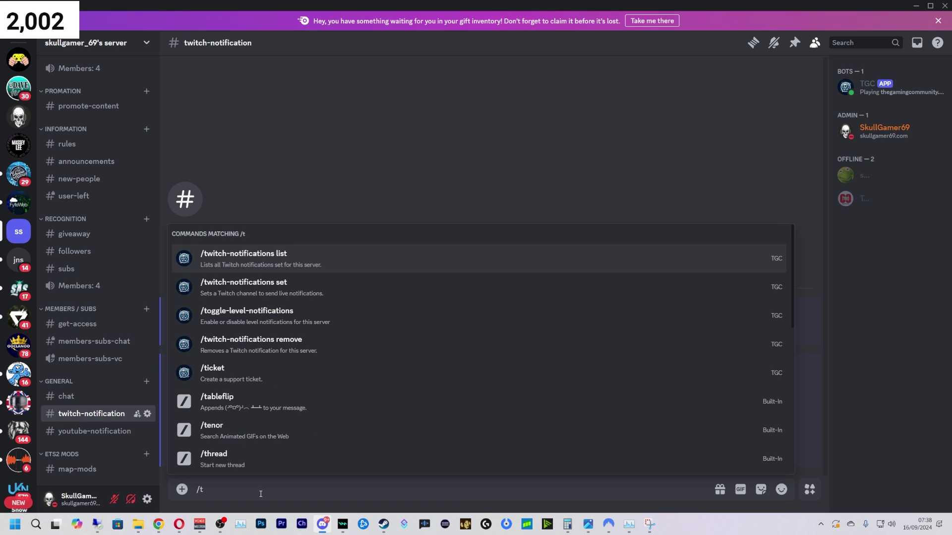
type("wi")
key("Down")
key("Down")
key("Return")
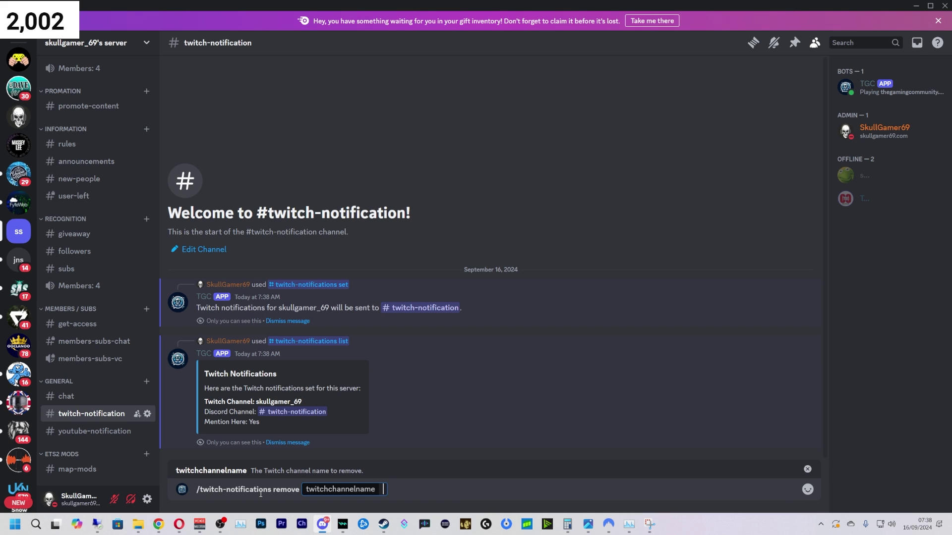
type("skullgamer_69")
key("Return")
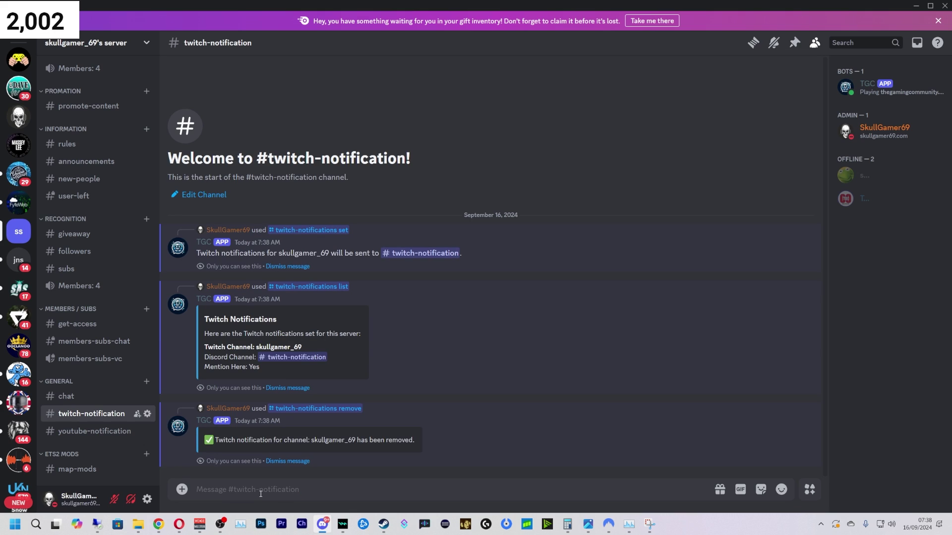